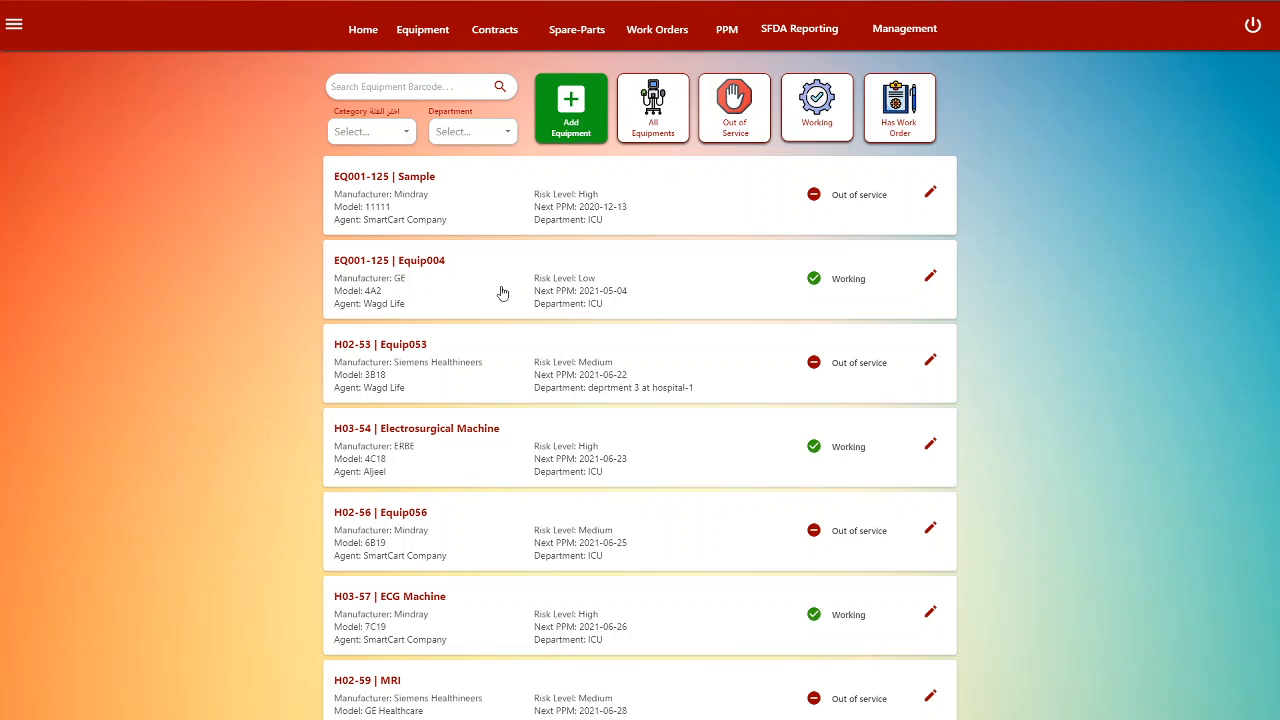
- Open Equip004's work orders and start a new work order for it
click(503, 292)
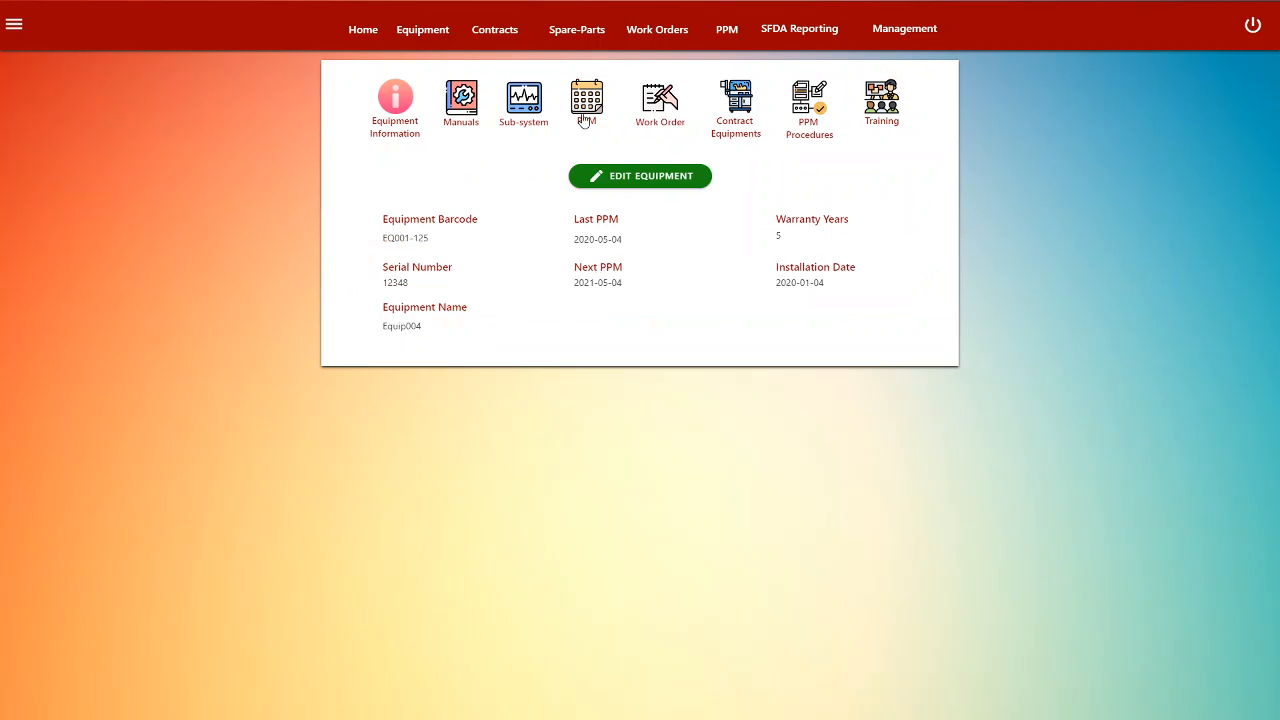
click(657, 106)
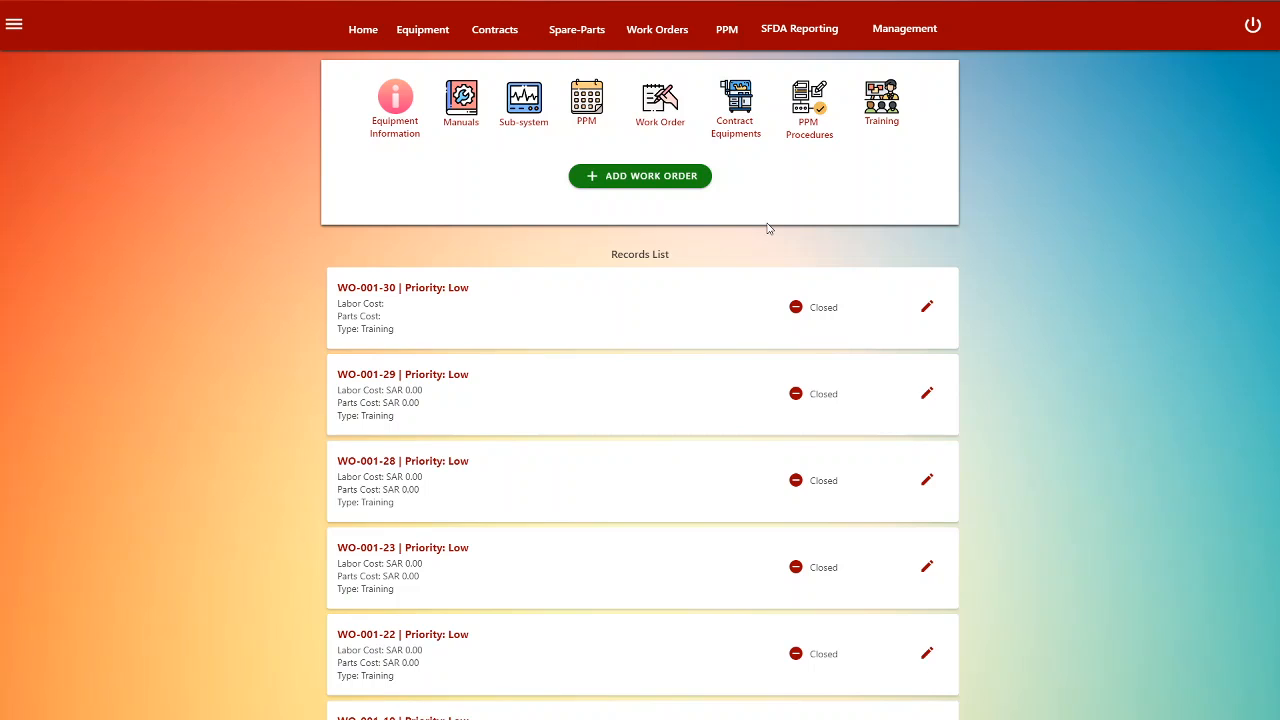
click(618, 177)
click(618, 182)
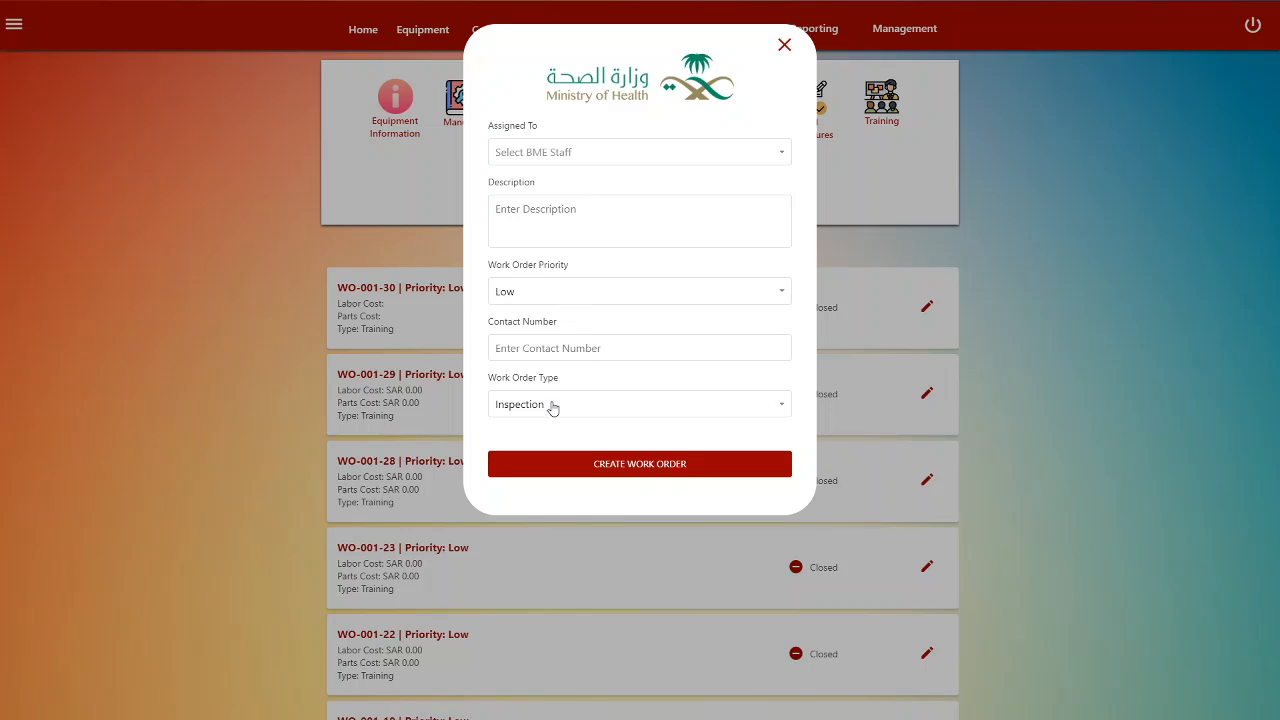
click(785, 47)
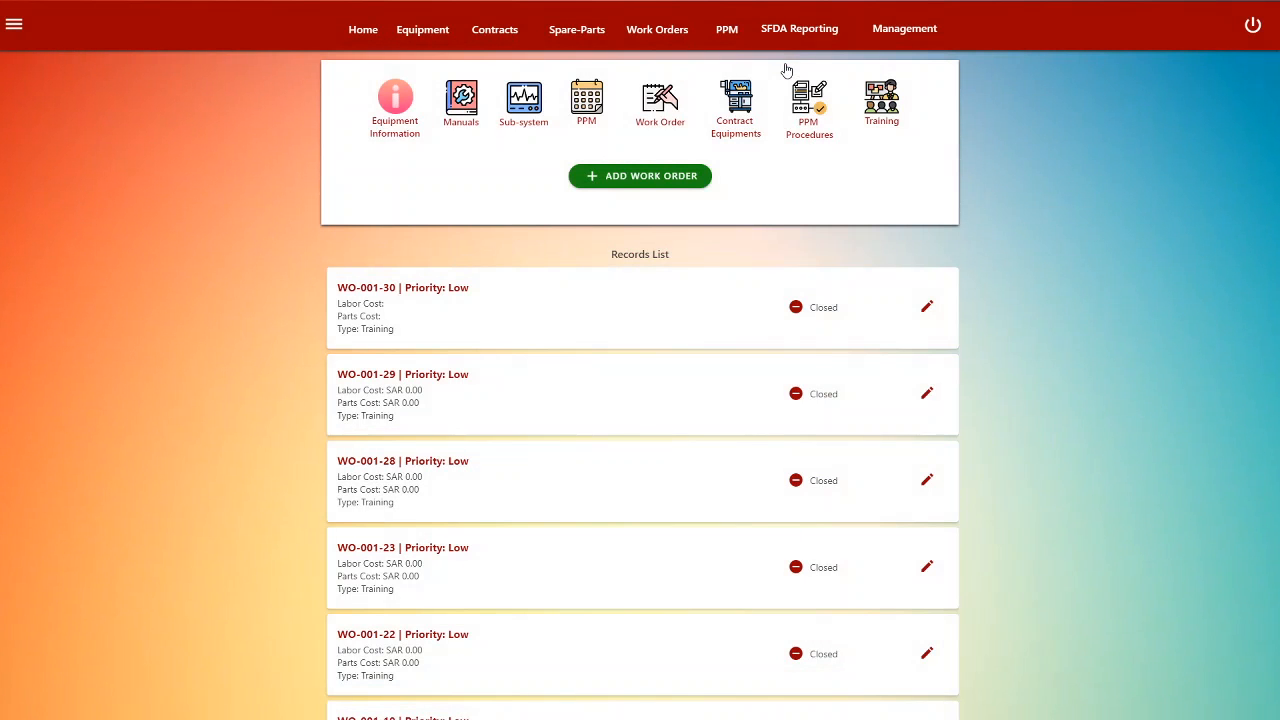
click(423, 34)
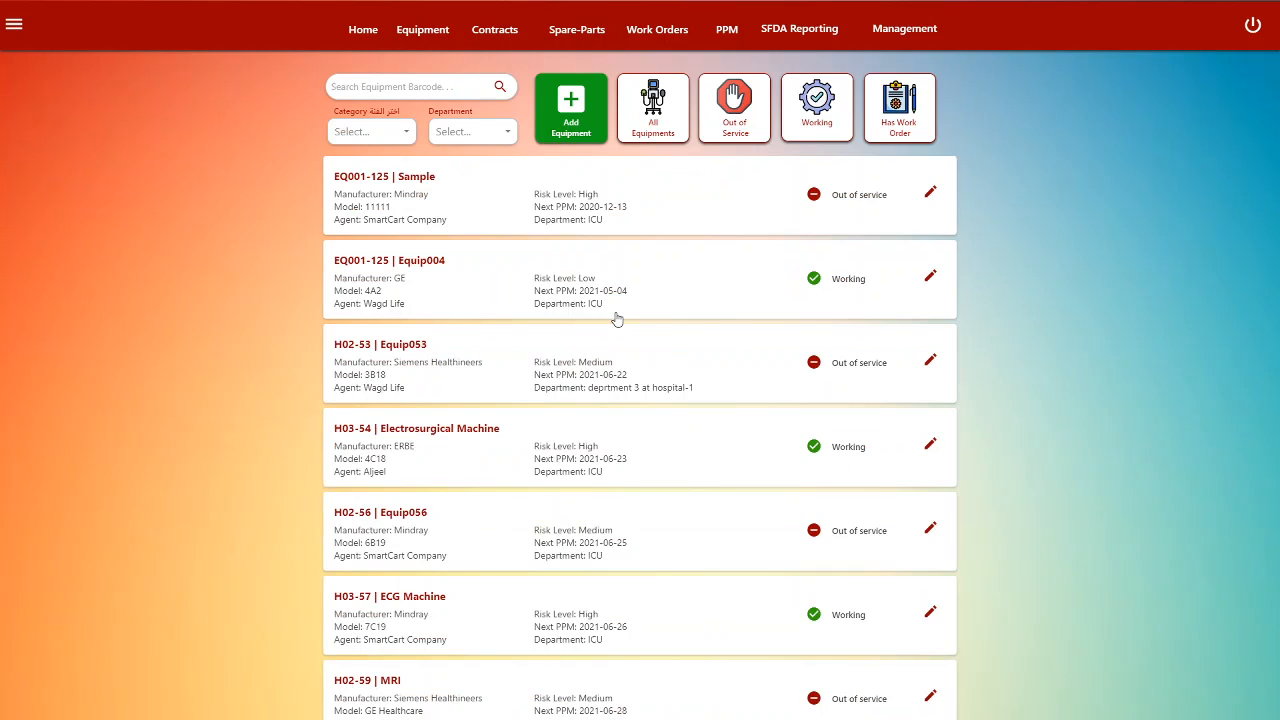
click(483, 284)
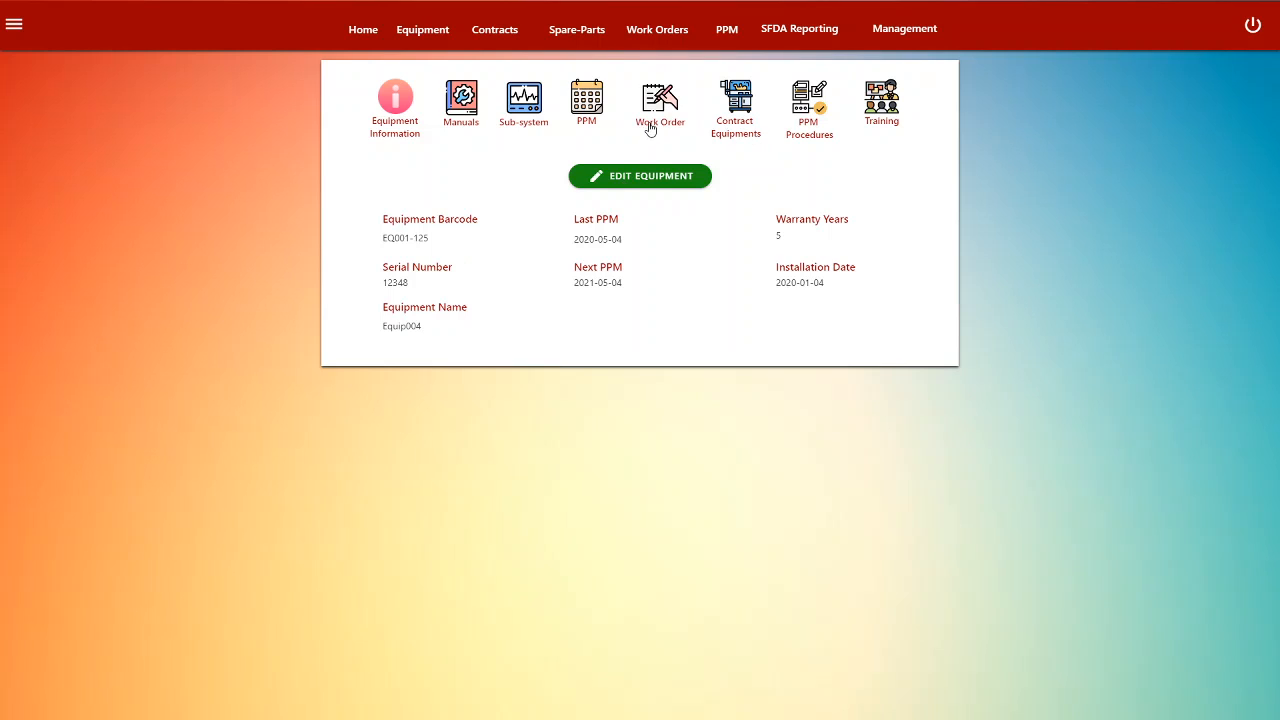
click(652, 118)
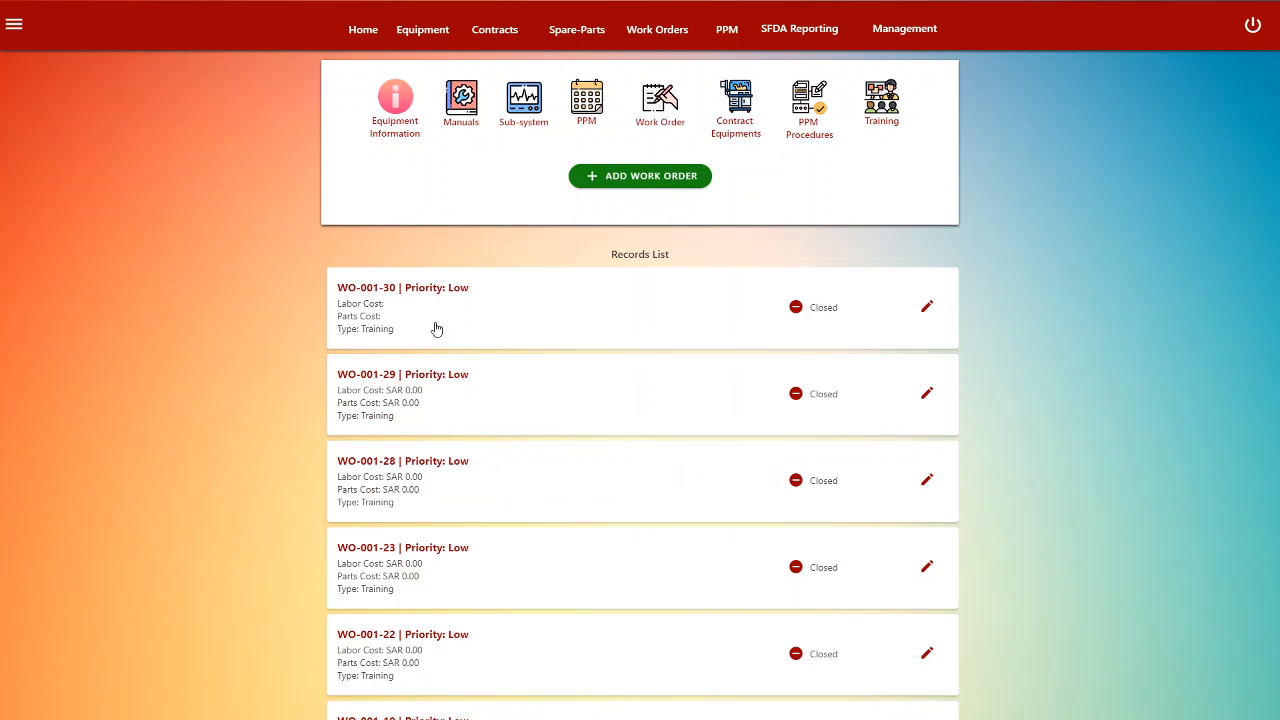
click(619, 189)
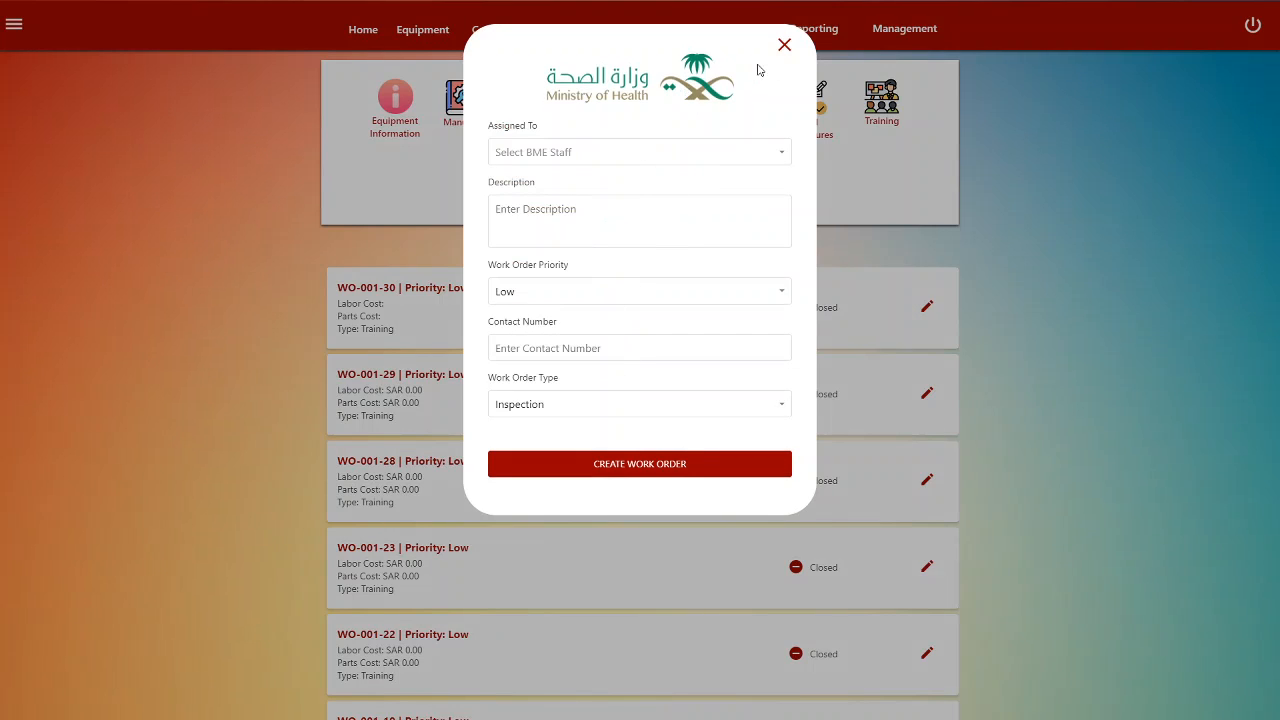
click(784, 46)
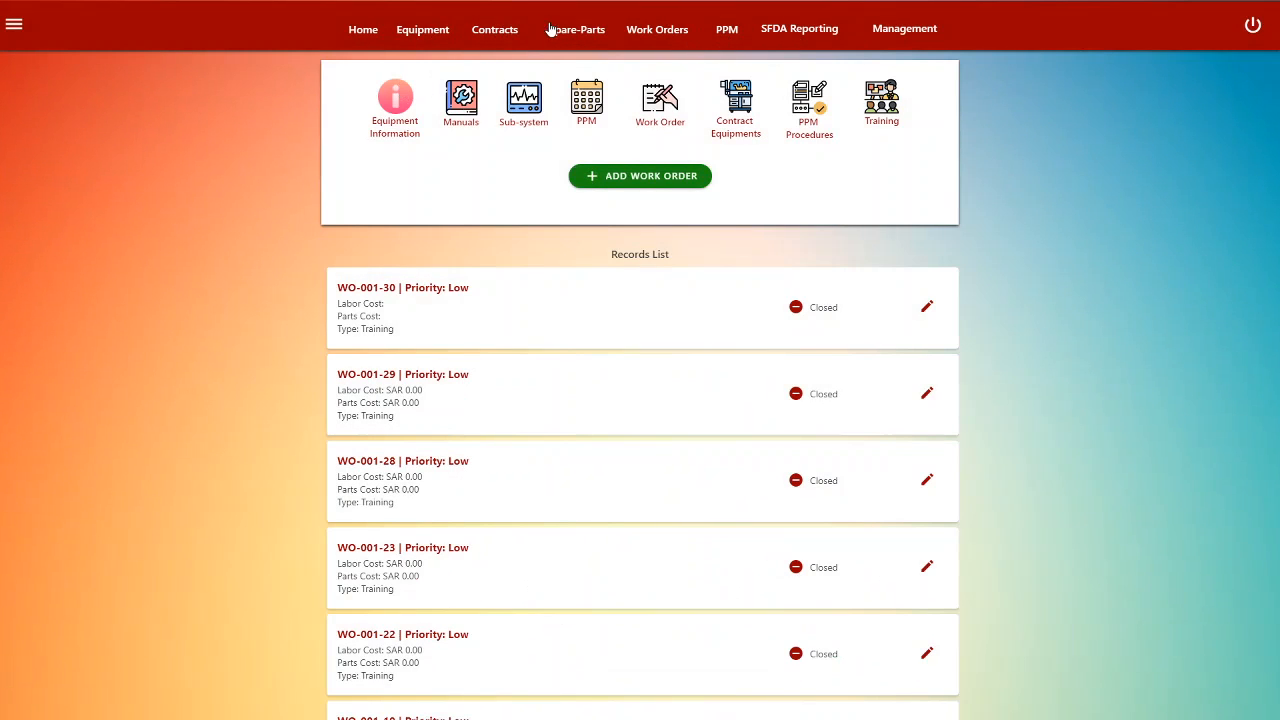
click(652, 33)
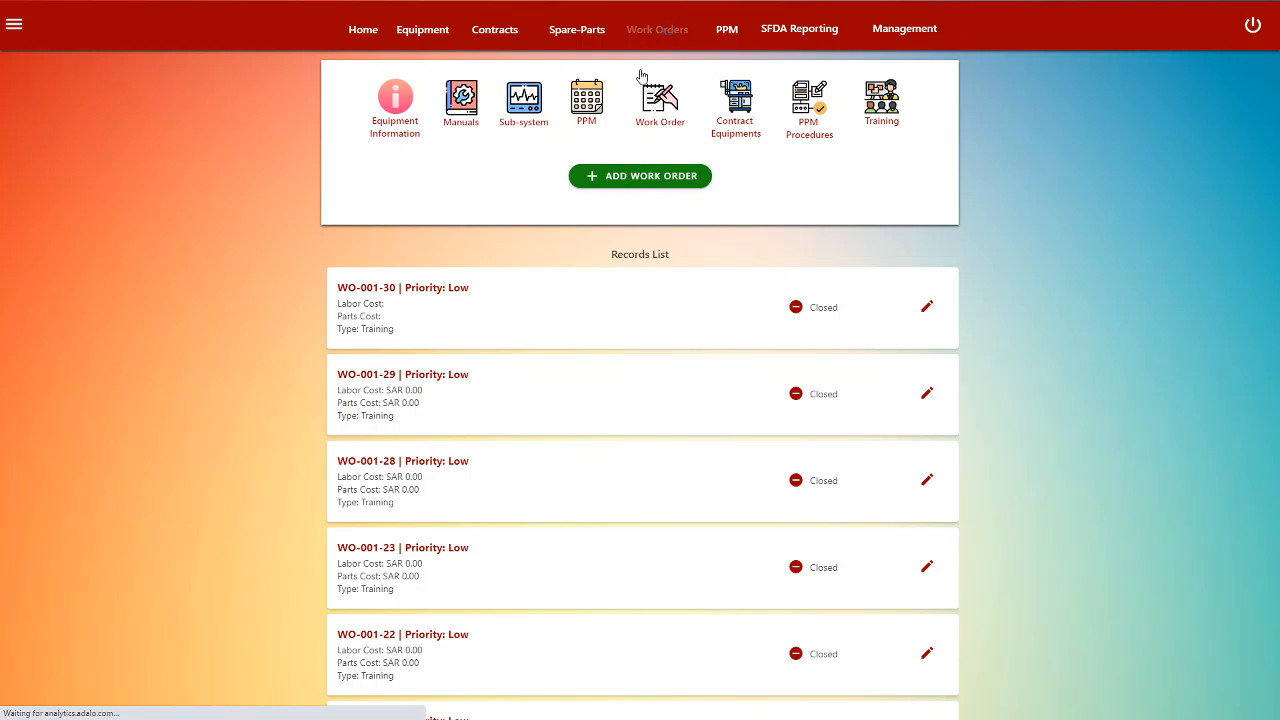
- Show all work orders, then open the Create Work Order form and close it unsaved
click(647, 124)
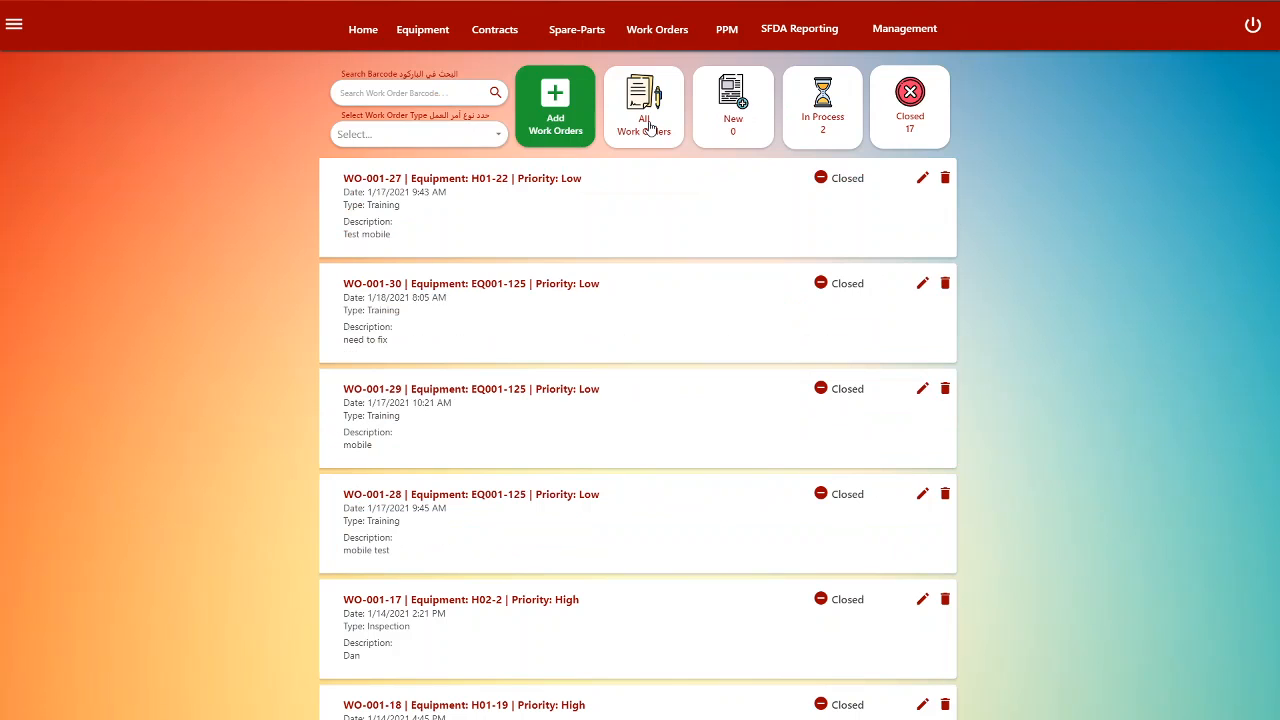
click(548, 124)
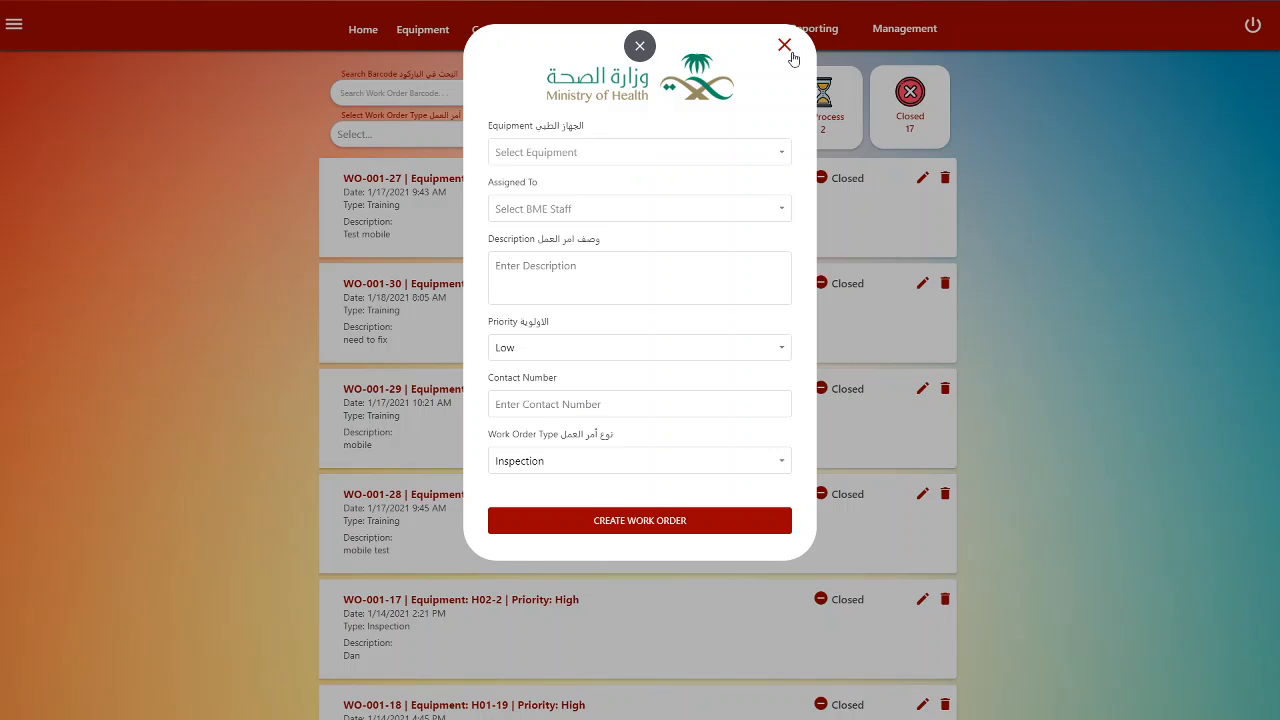
click(785, 46)
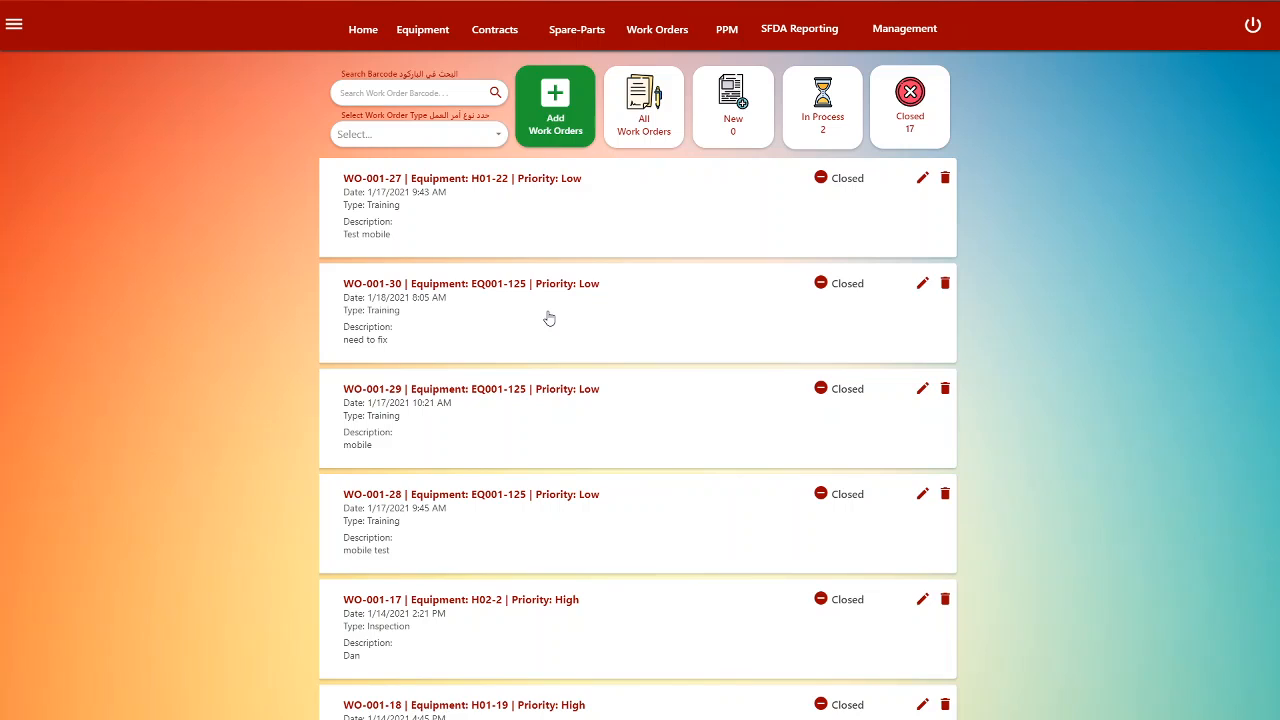
click(417, 136)
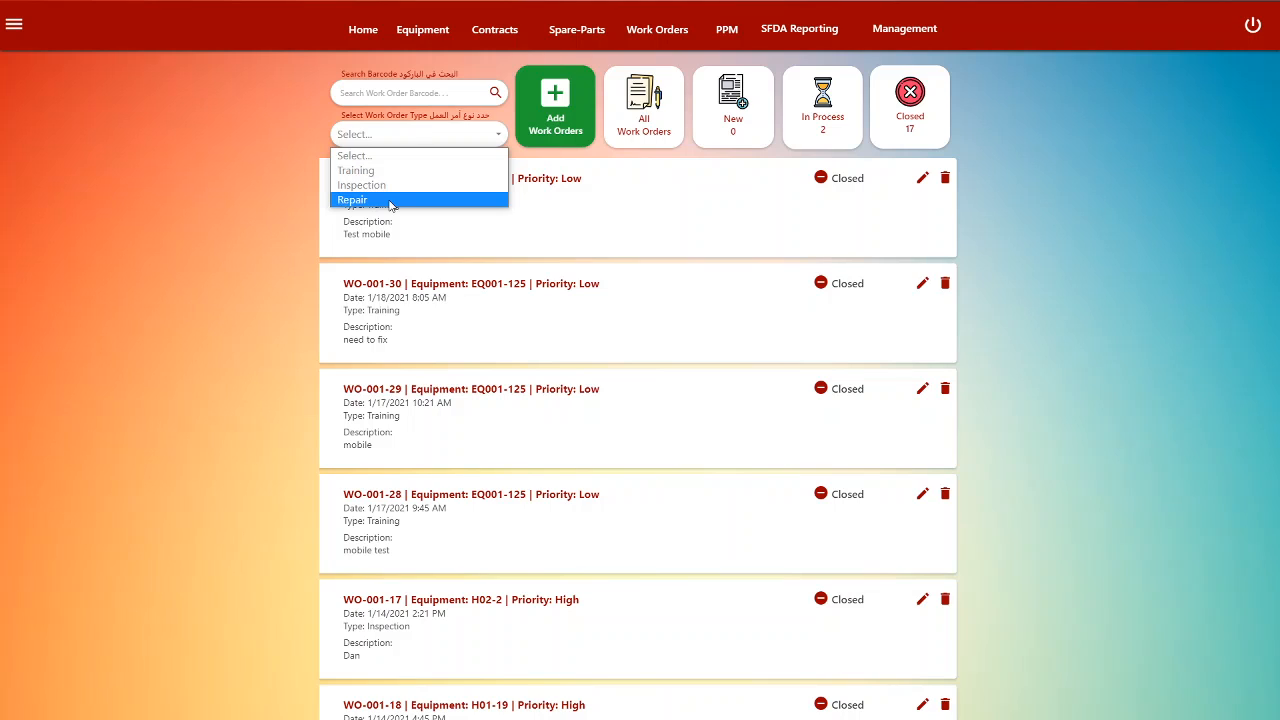
click(440, 140)
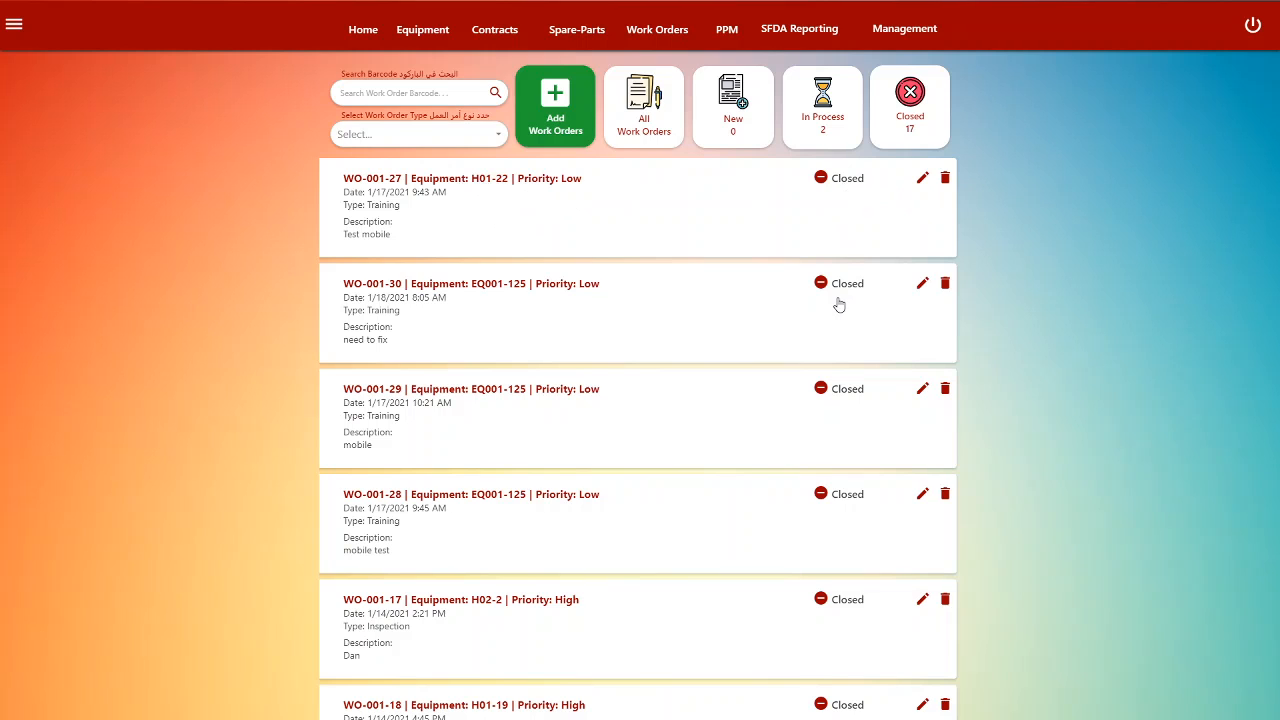
scroll(848, 455, down, 1)
scroll(848, 455, down, 8)
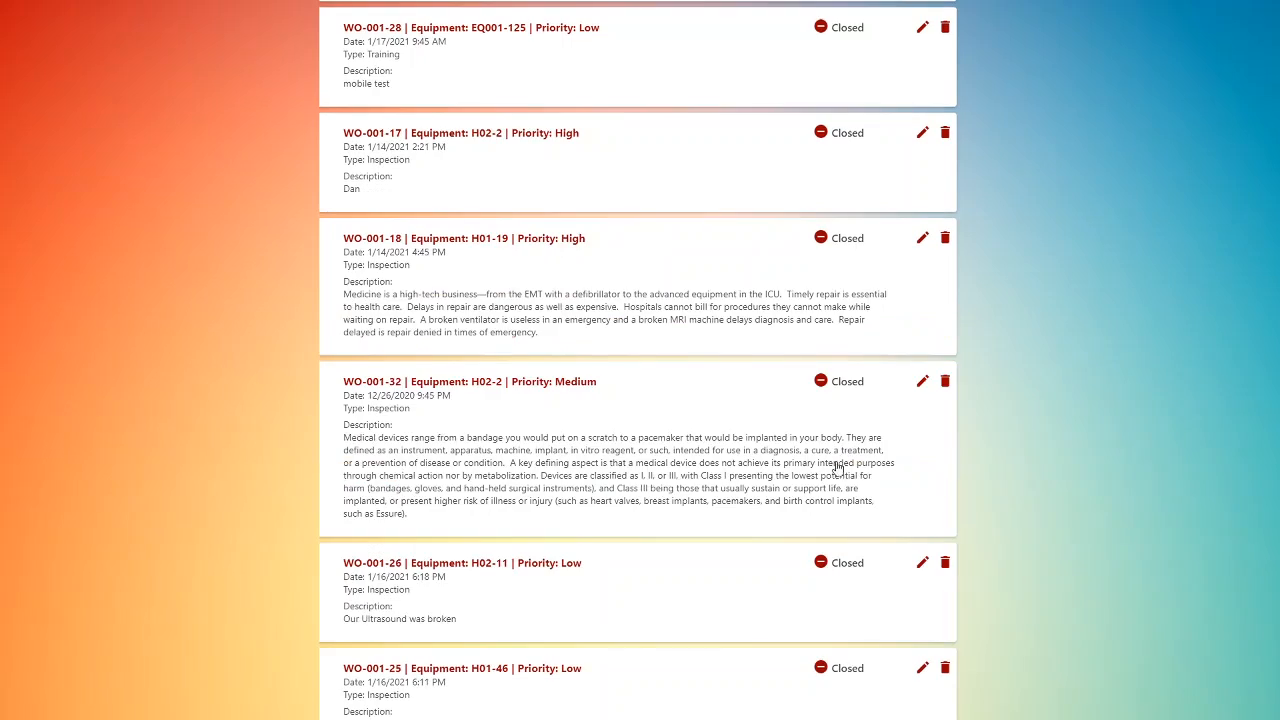
scroll(843, 535, down, 7)
scroll(846, 523, up, 1)
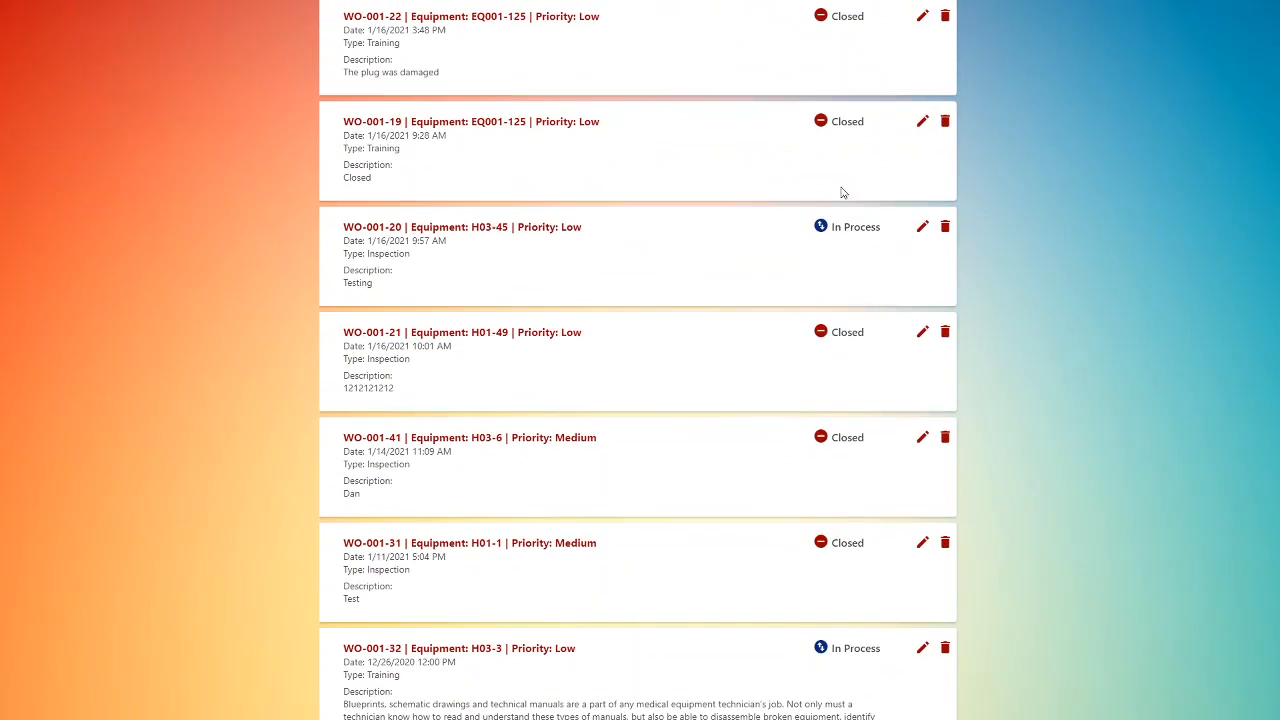
scroll(860, 577, down, 1)
scroll(857, 565, up, 4)
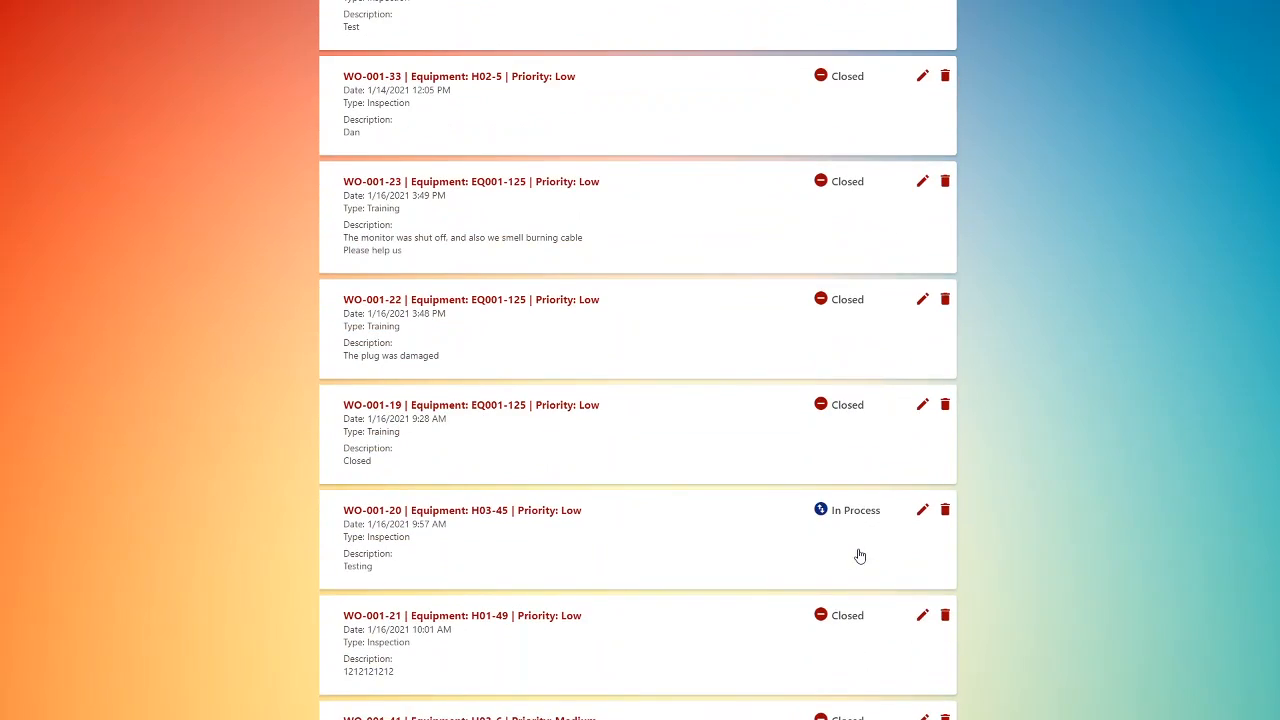
scroll(858, 555, up, 5)
scroll(858, 554, up, 5)
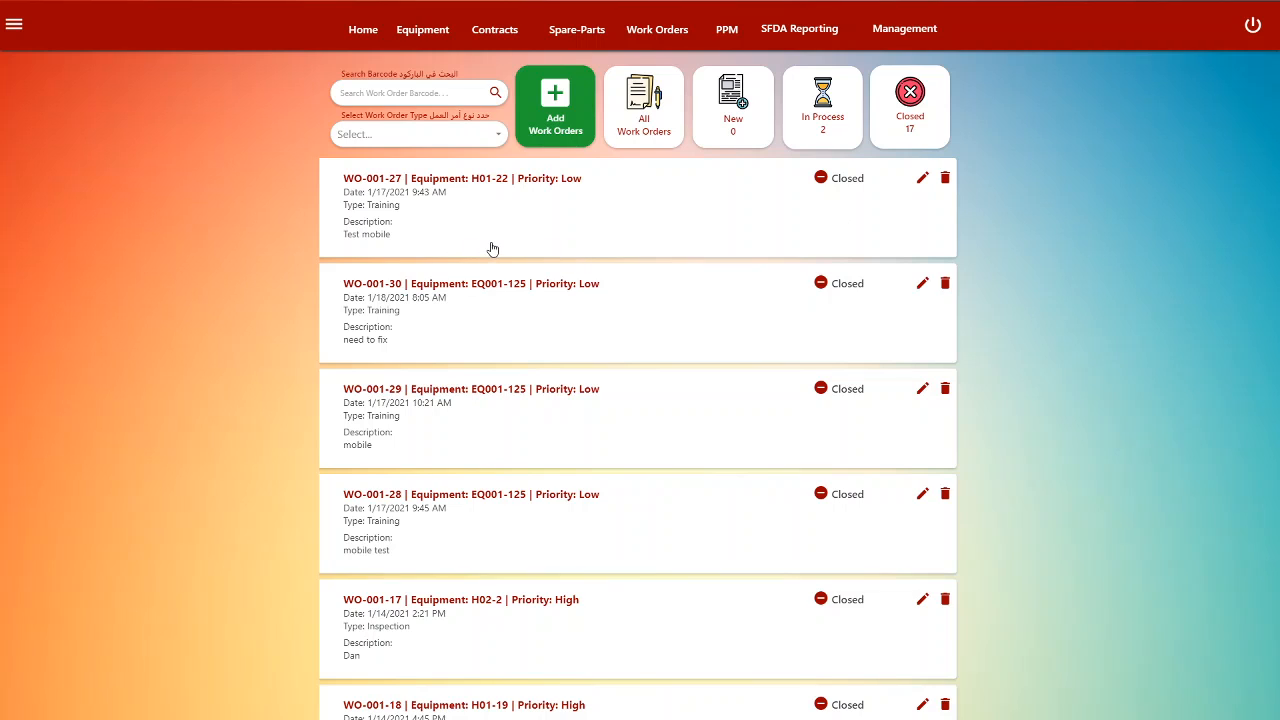
- Create a work order for EQ001-125, assigned to BME Staff, Medium priority, 'Please fix', plus a contact number
click(557, 142)
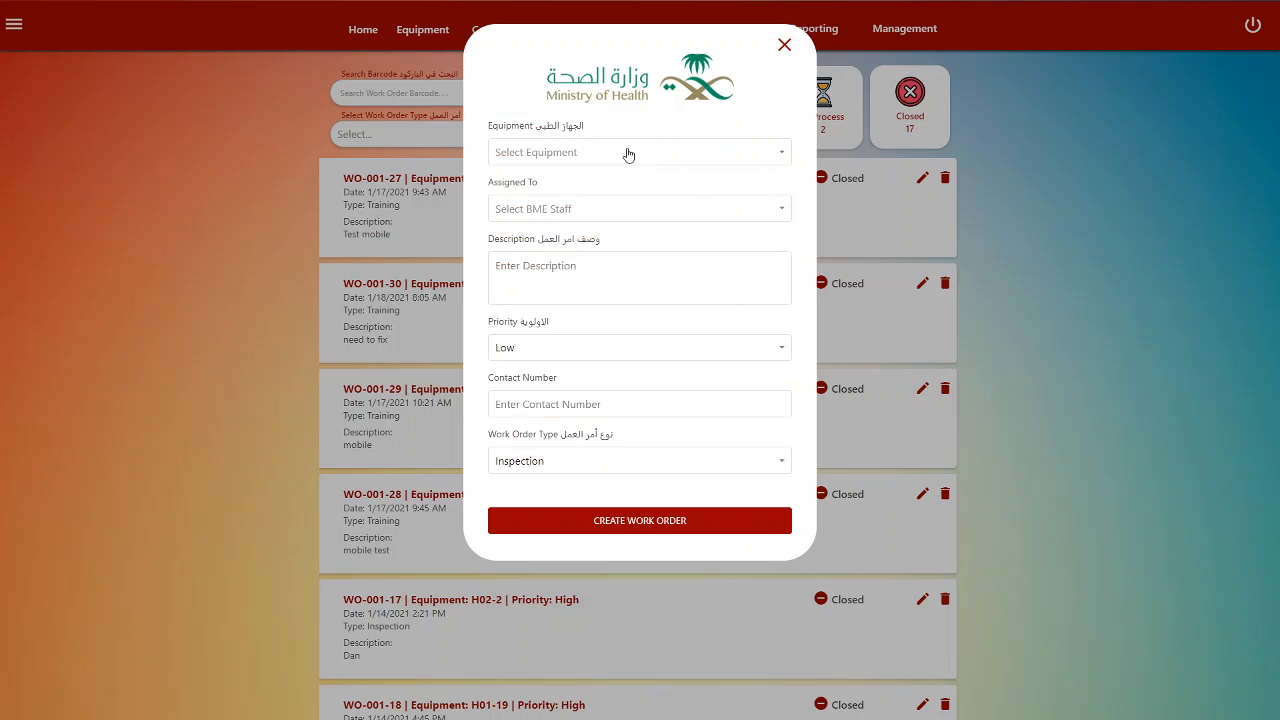
click(628, 153)
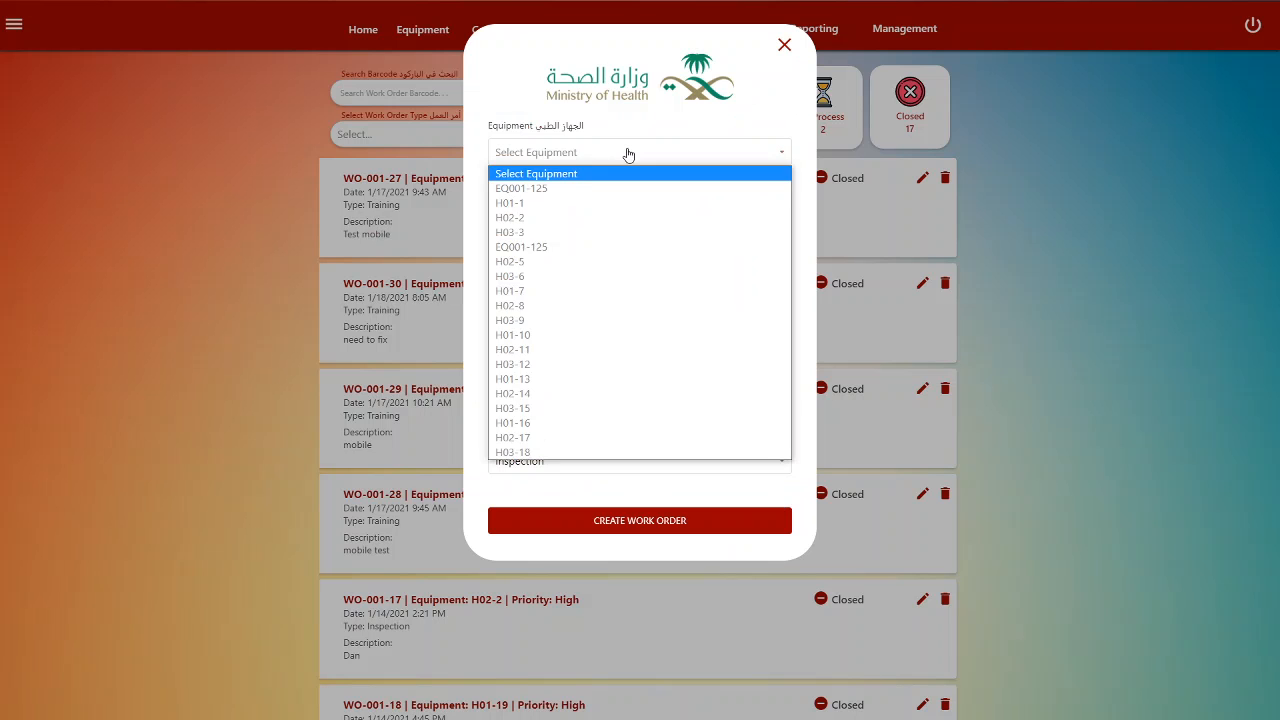
click(549, 190)
click(576, 209)
click(556, 261)
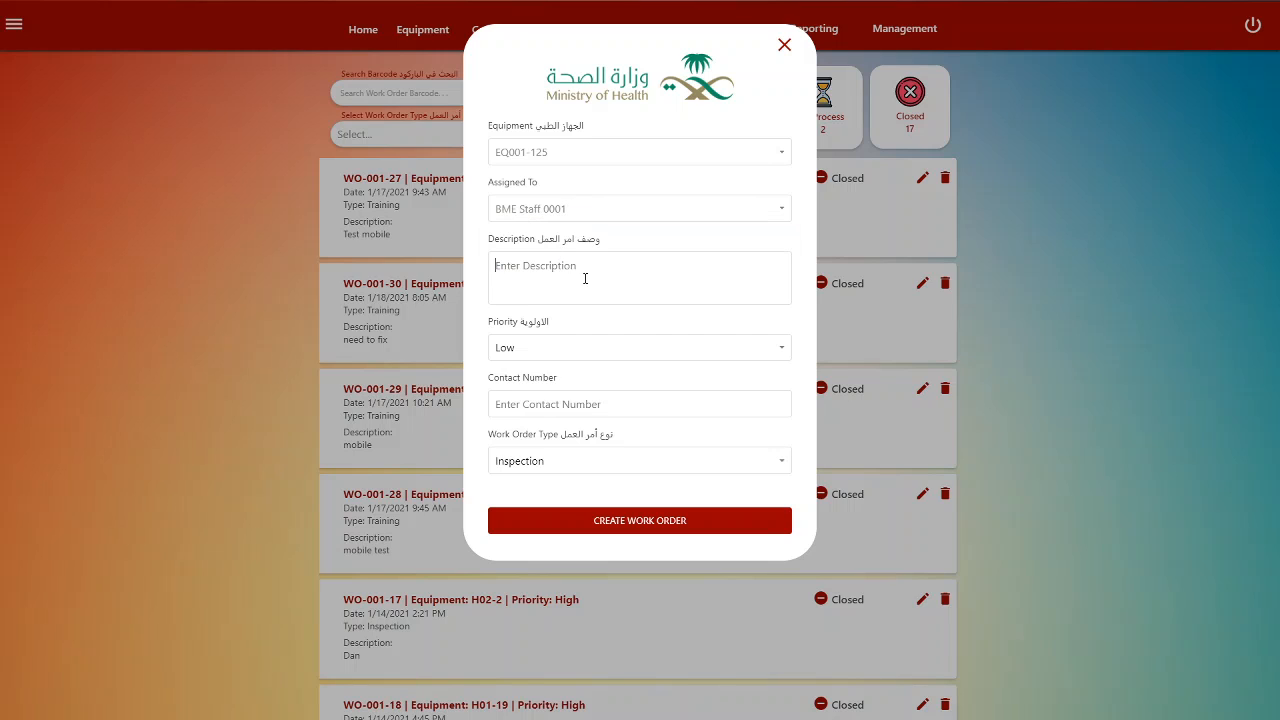
text(Please fix)
click(572, 355)
click(566, 402)
click(636, 525)
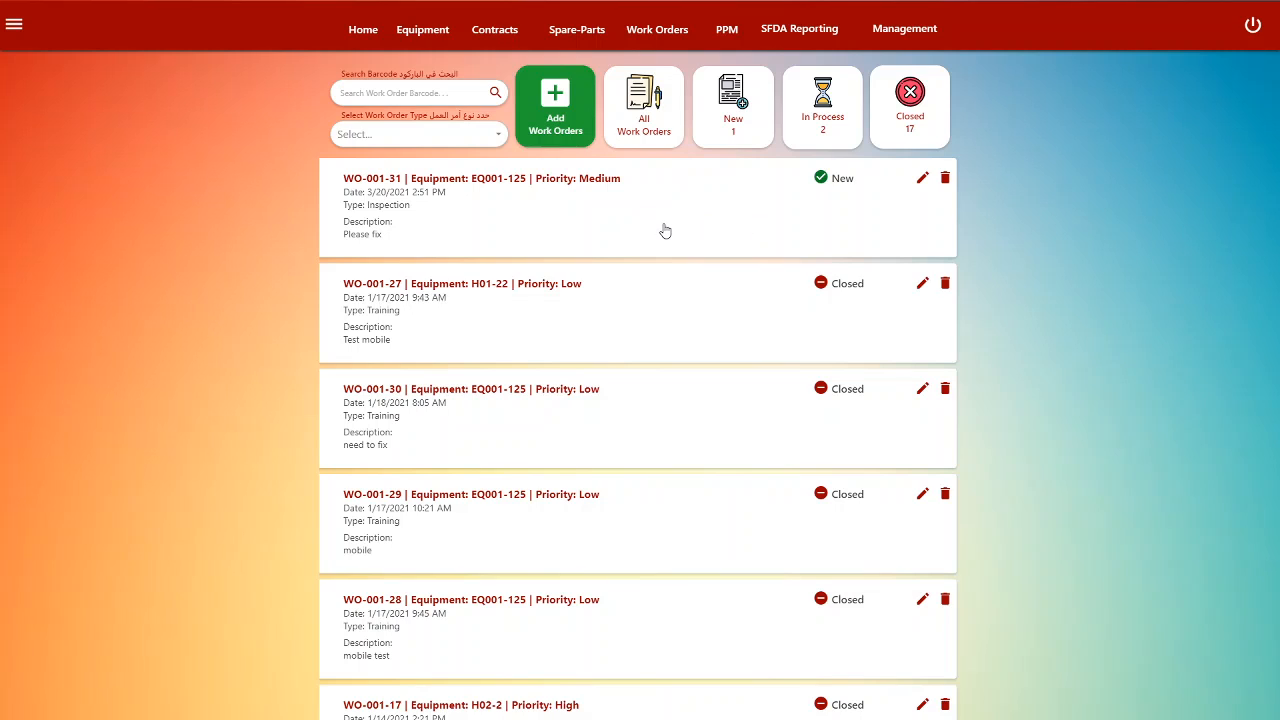
- Open the WO-001-31 card to view its Work Order Information page
click(695, 249)
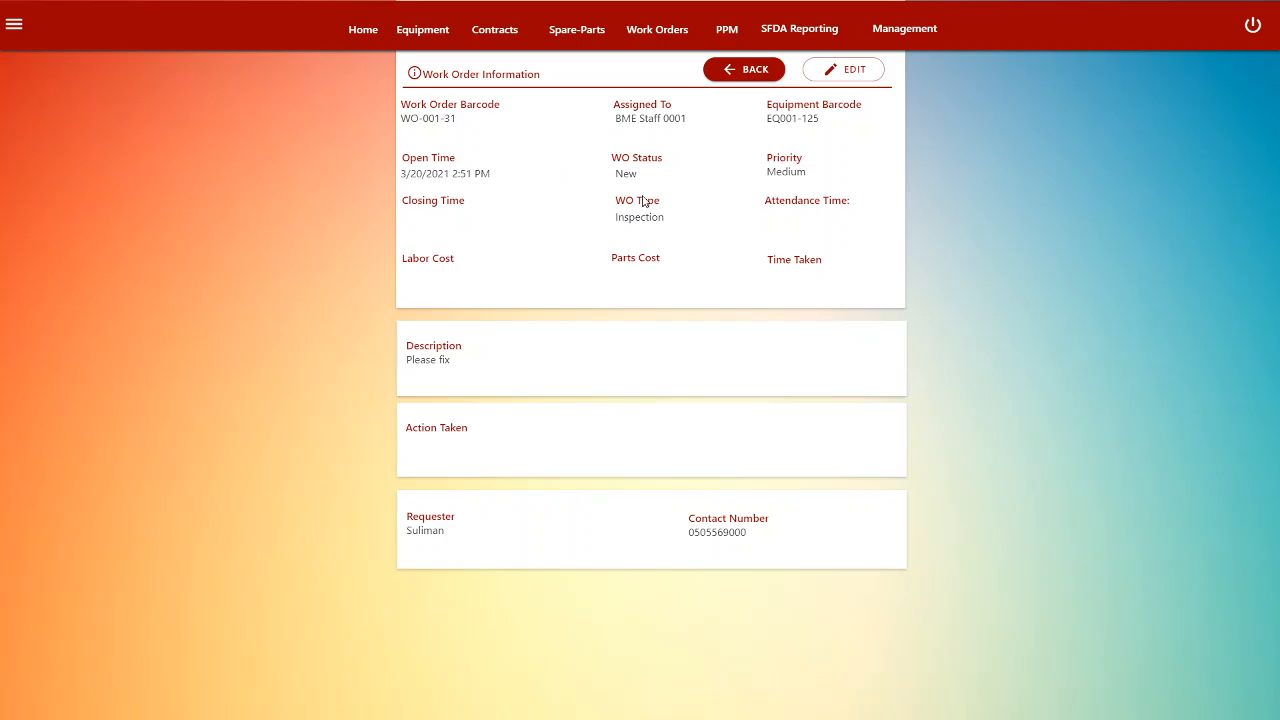
- Edit WO-001-31: action taken 'Repaired Already', labor and parts cost 0, type kept Inspection
click(834, 75)
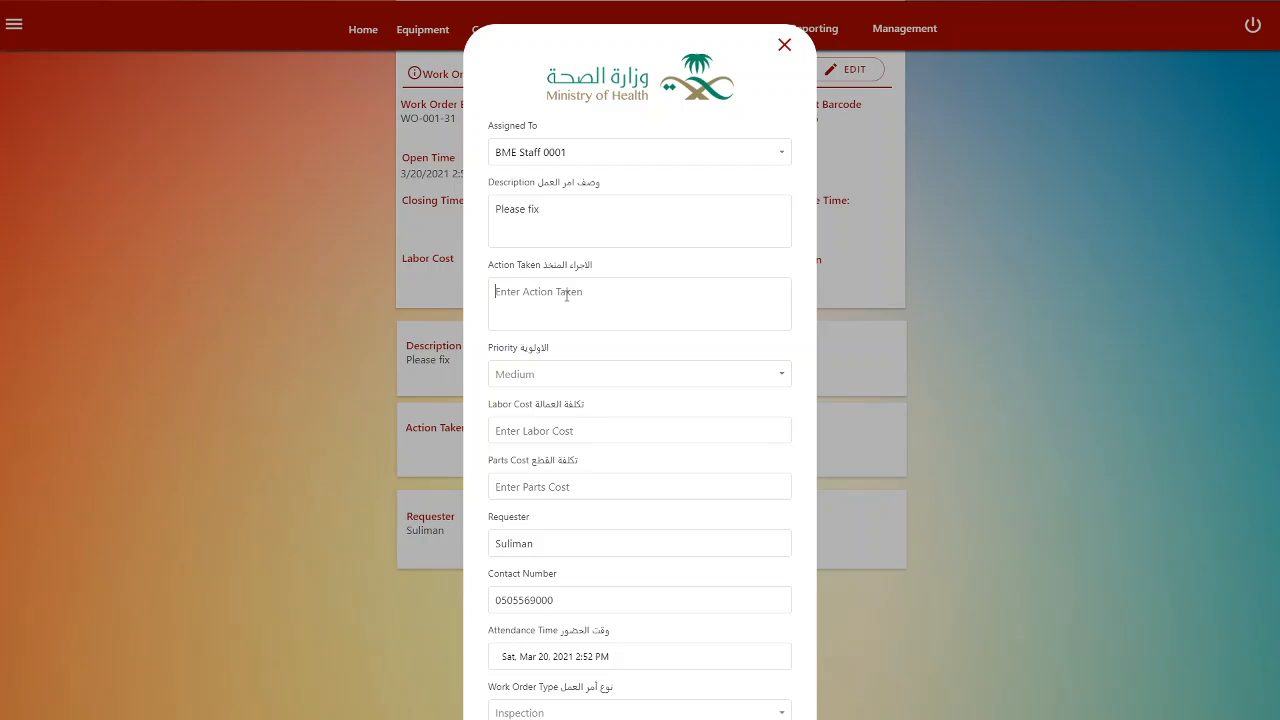
click(566, 295)
text(Repaired Already)
scroll(609, 440, down, 3)
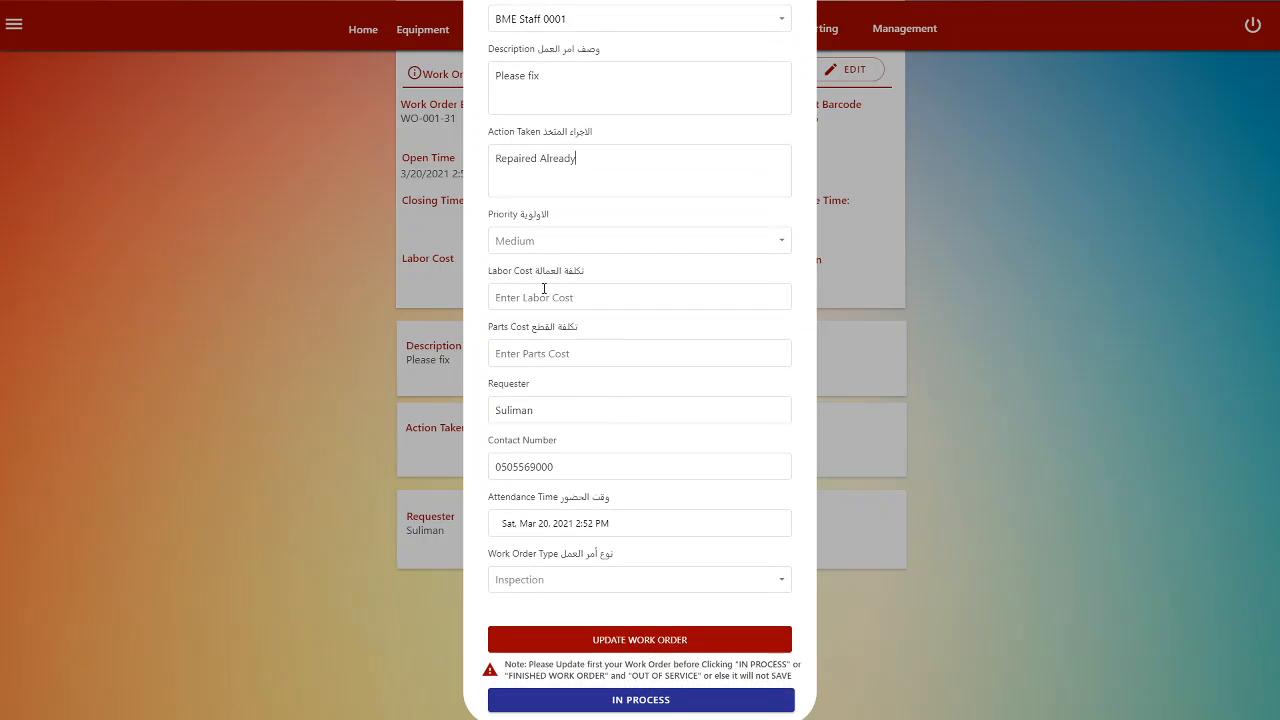
click(533, 295)
text(0)
click(536, 347)
text(0)
scroll(690, 490, down, 1)
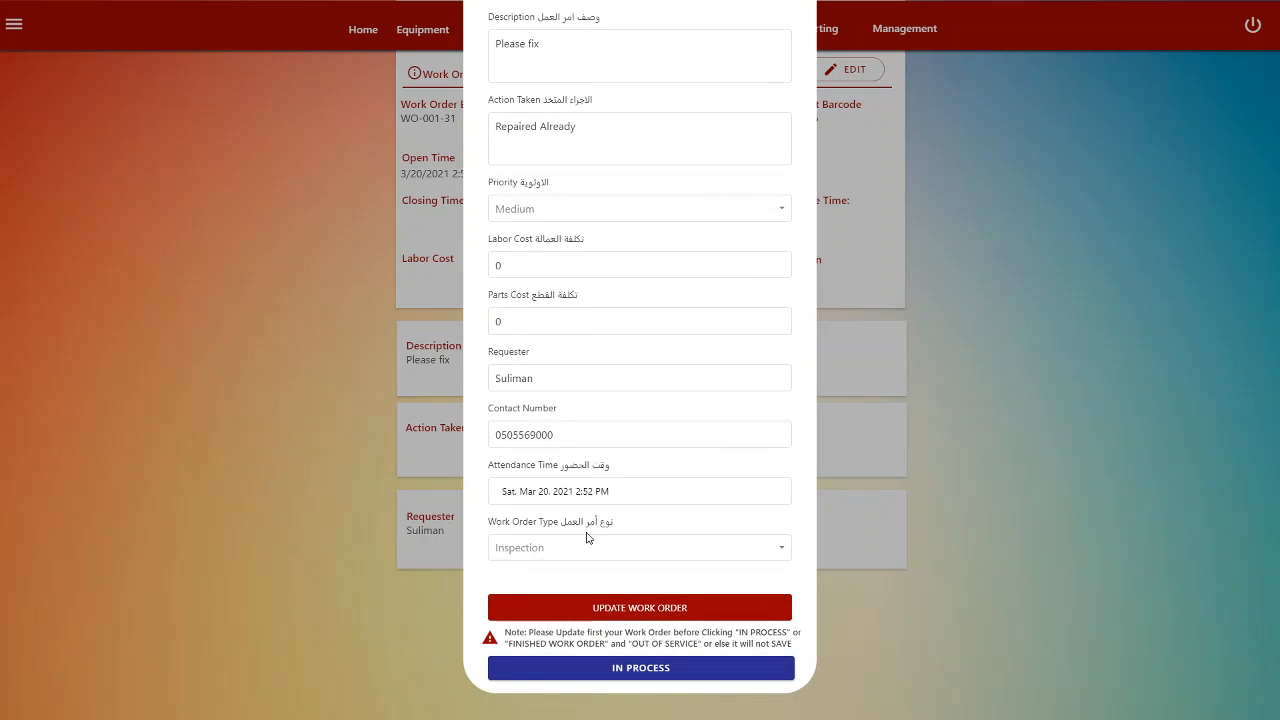
click(583, 547)
click(583, 547)
- Save WO-001-31's changes and mark it In Process, confirming with YES
click(631, 612)
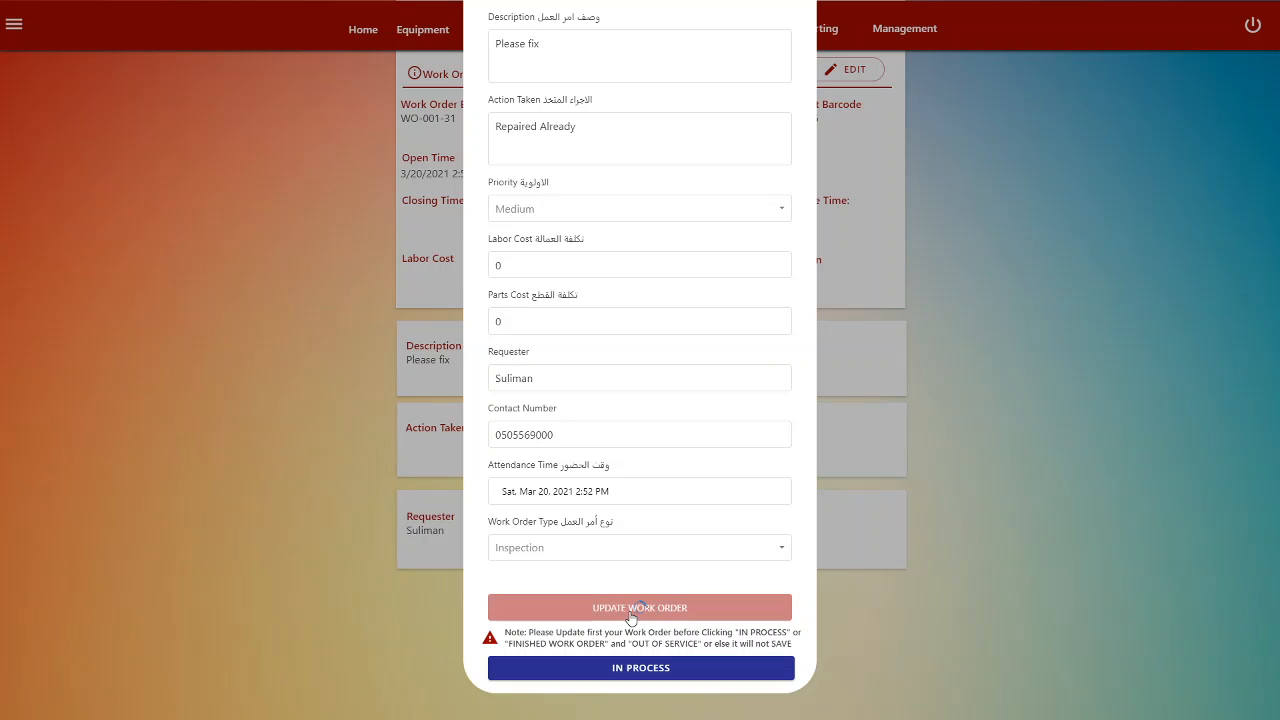
click(628, 674)
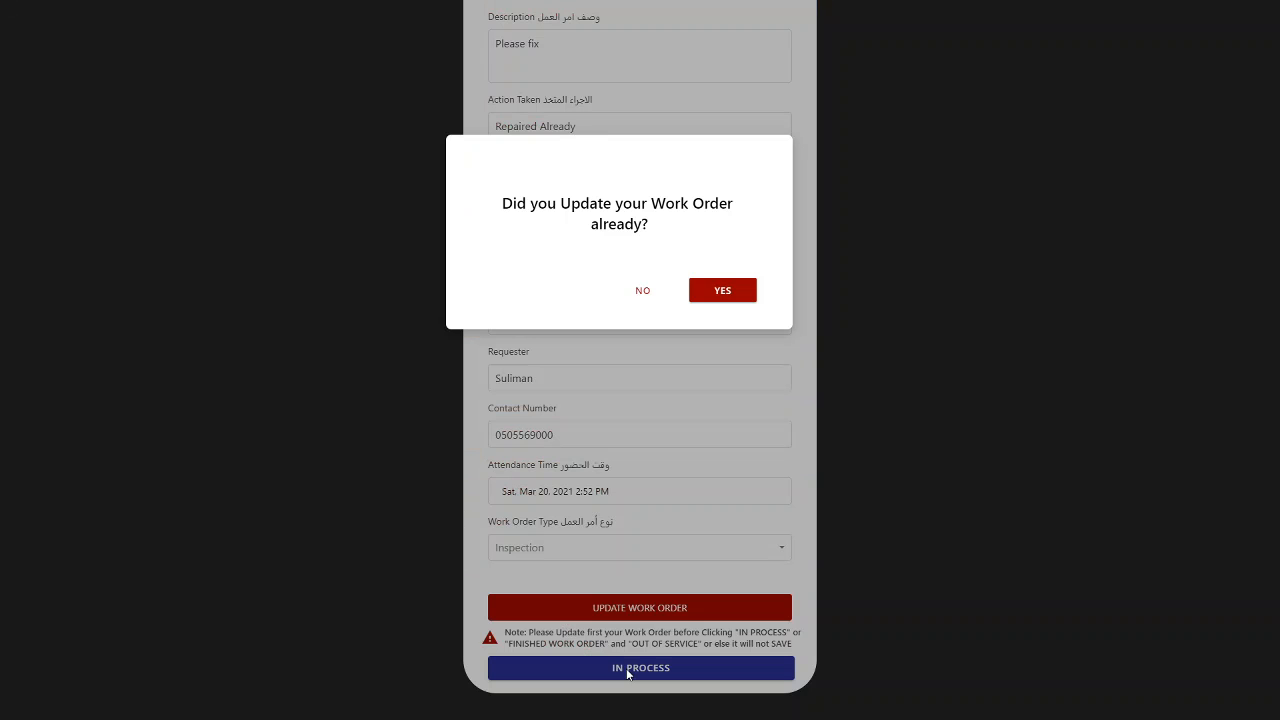
click(723, 291)
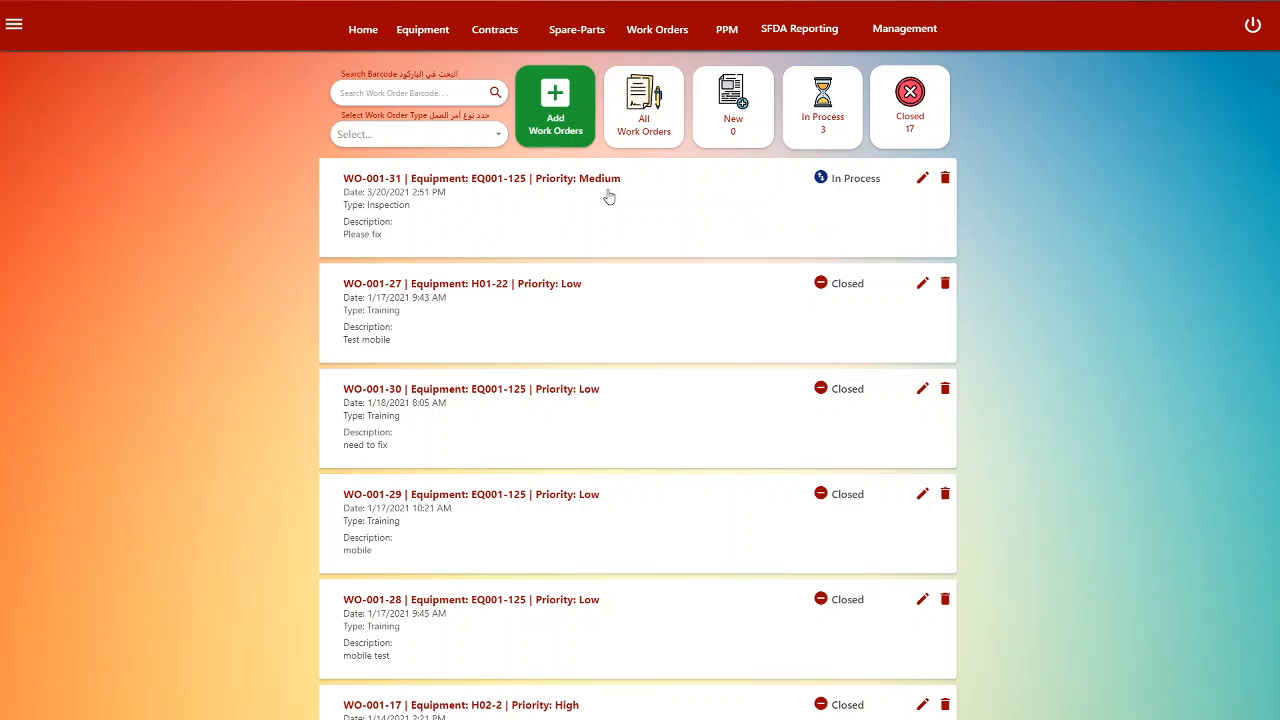
- Reopen WO-001-31, save it again, and finish the work order, confirming with YES
click(922, 178)
scroll(602, 461, down, 2)
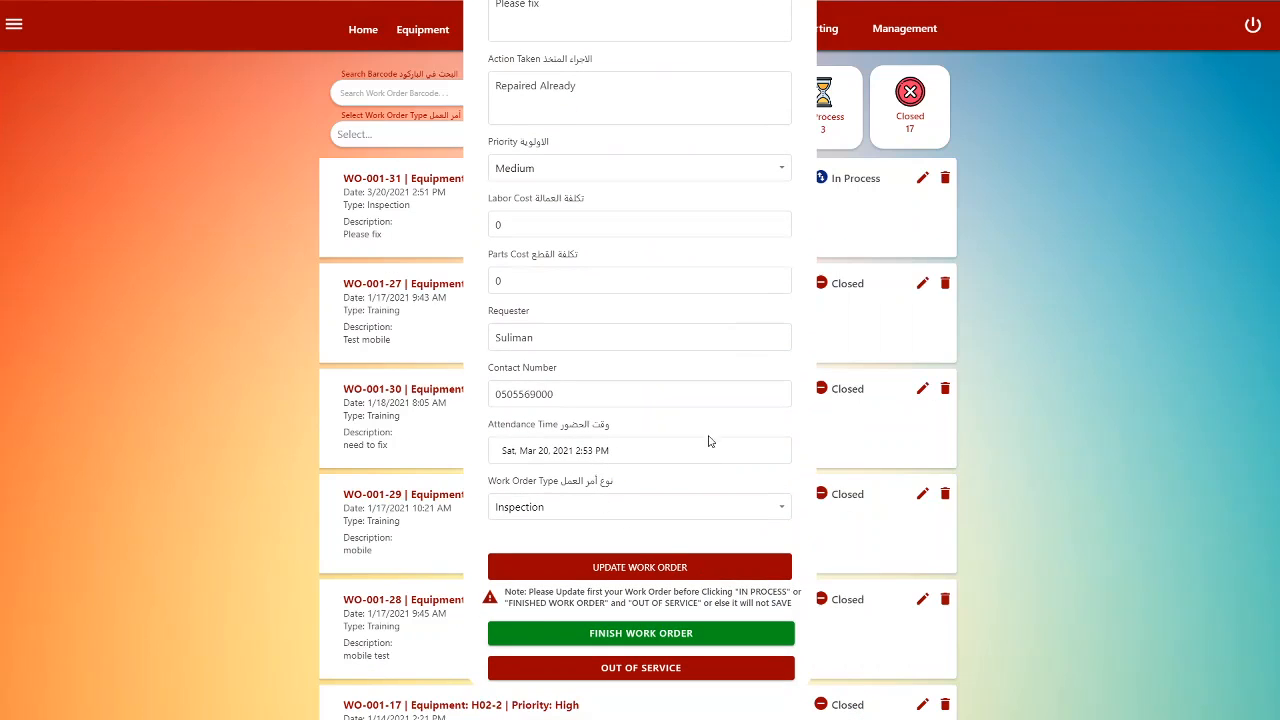
scroll(647, 366, up, 1)
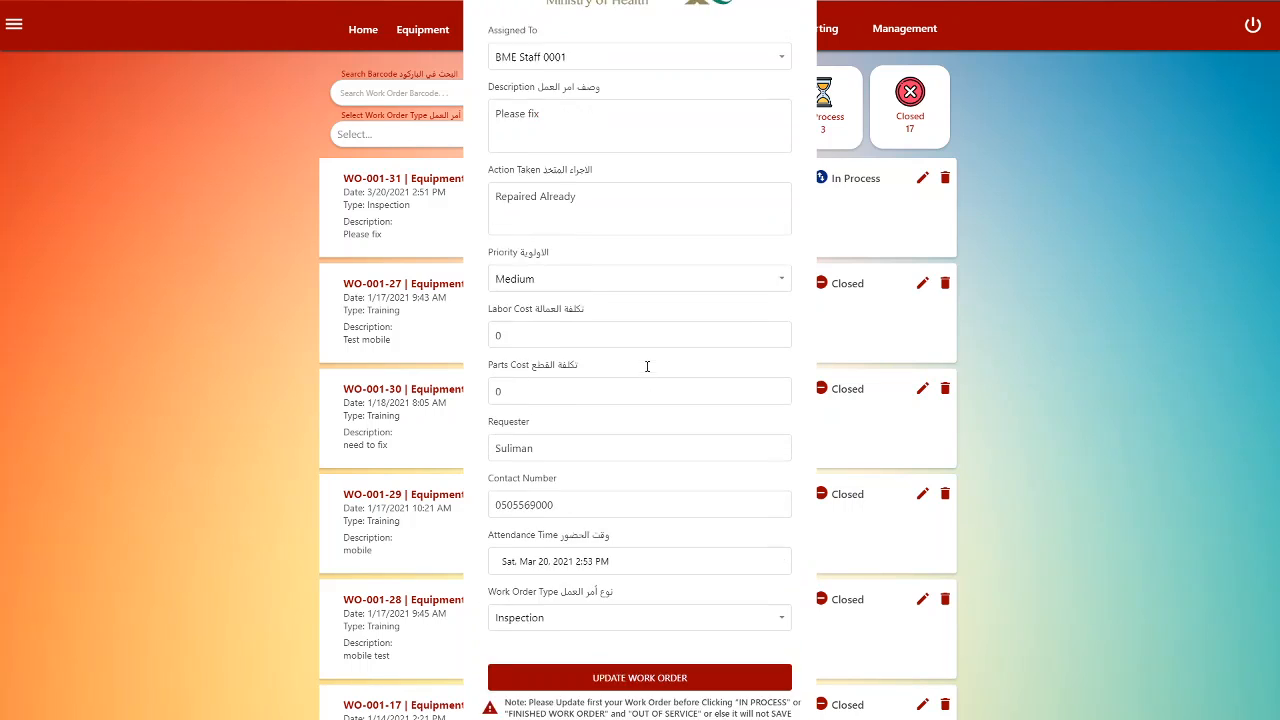
scroll(647, 366, up, 3)
scroll(615, 245, down, 2)
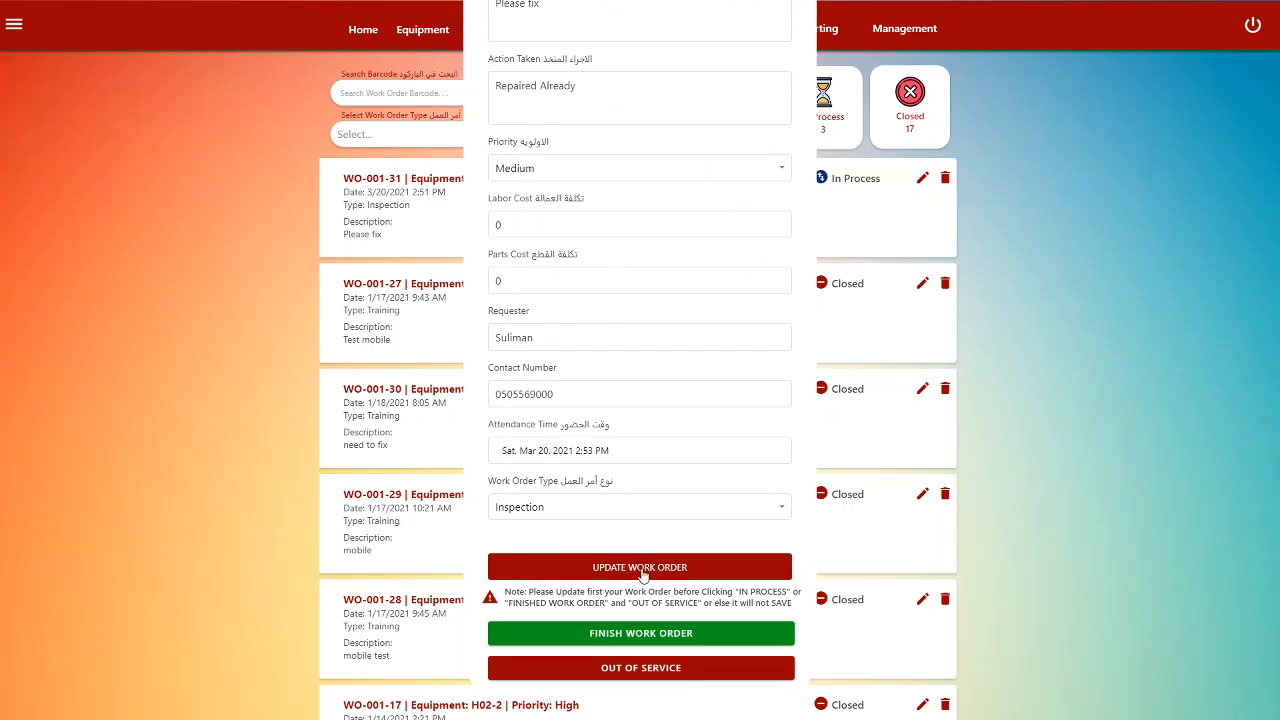
click(598, 572)
click(640, 635)
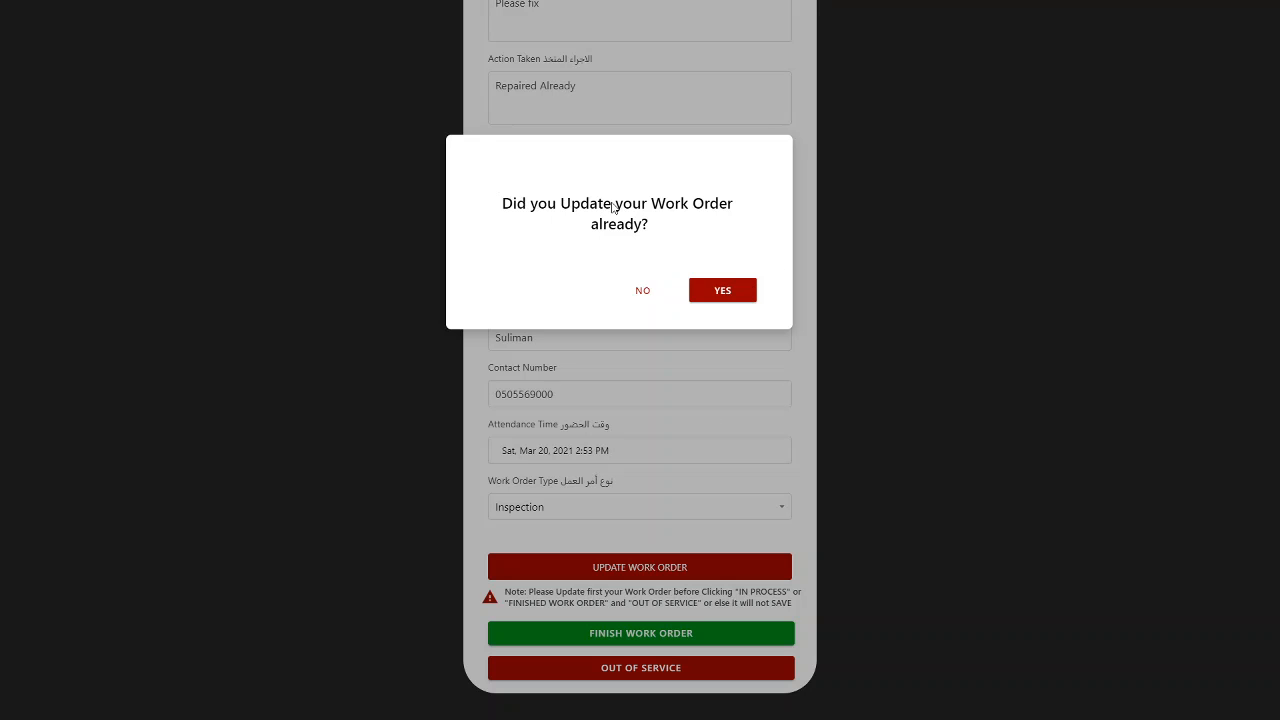
click(729, 296)
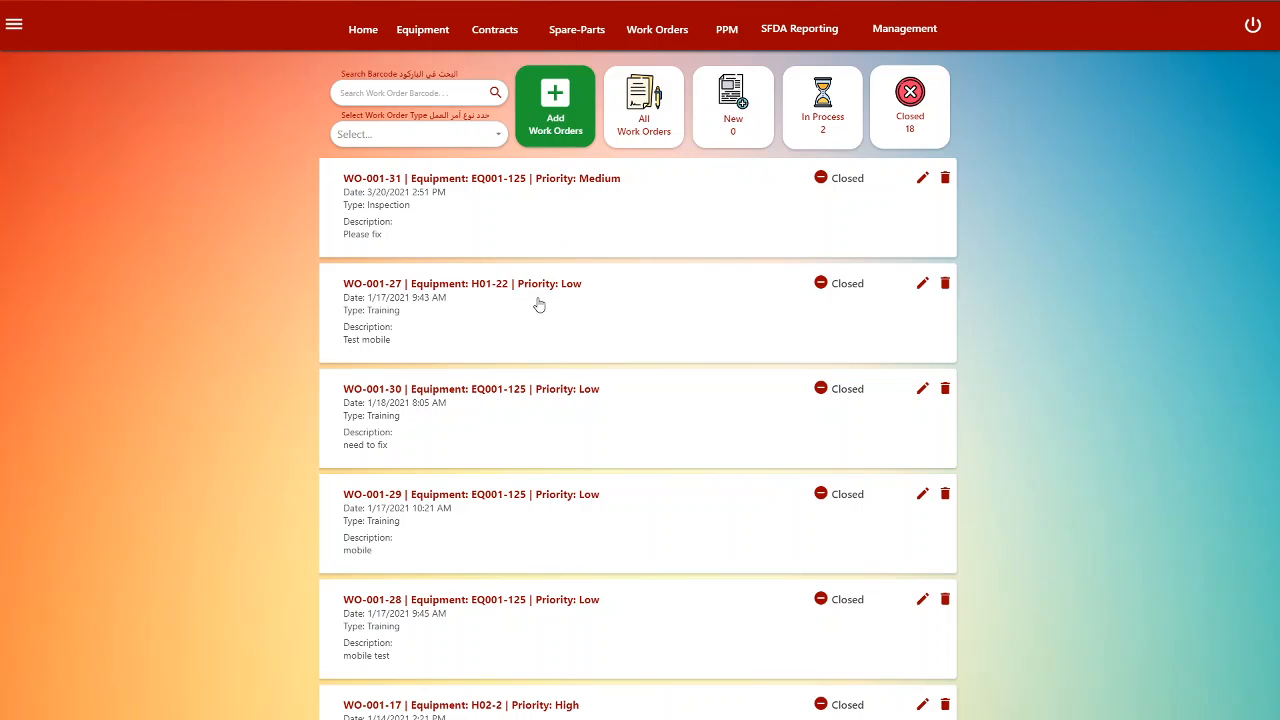
click(560, 248)
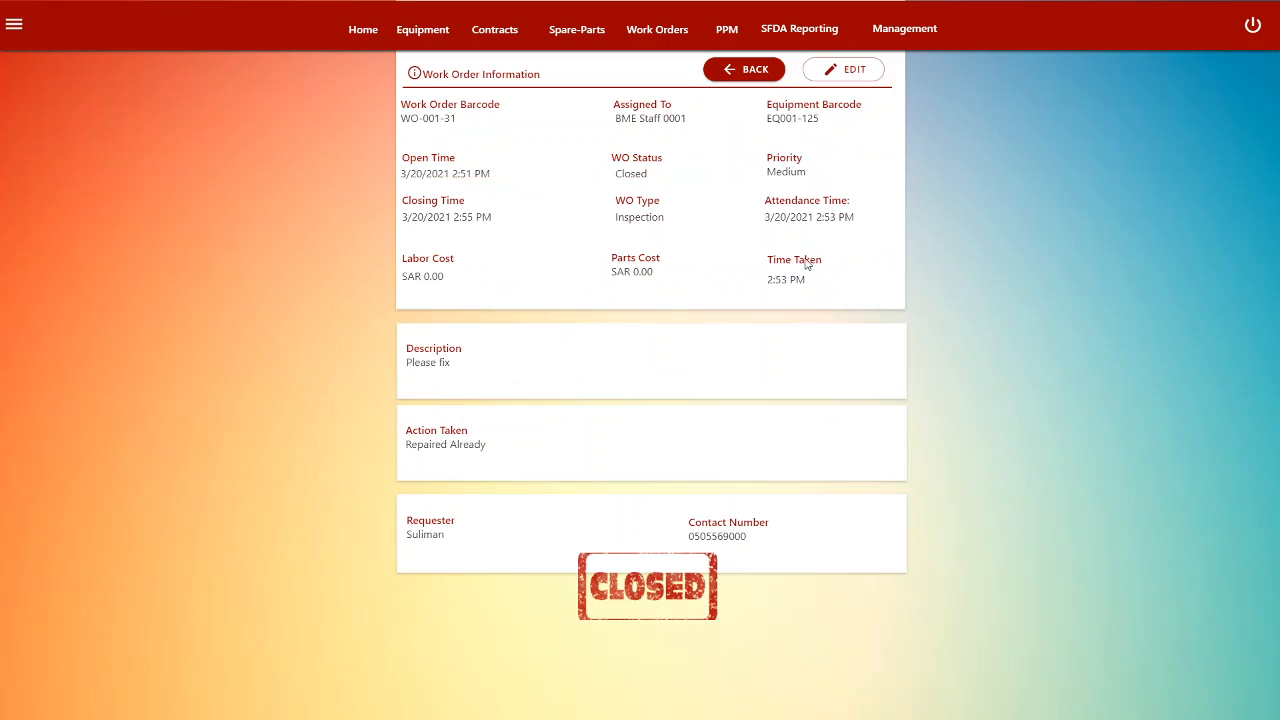
click(729, 75)
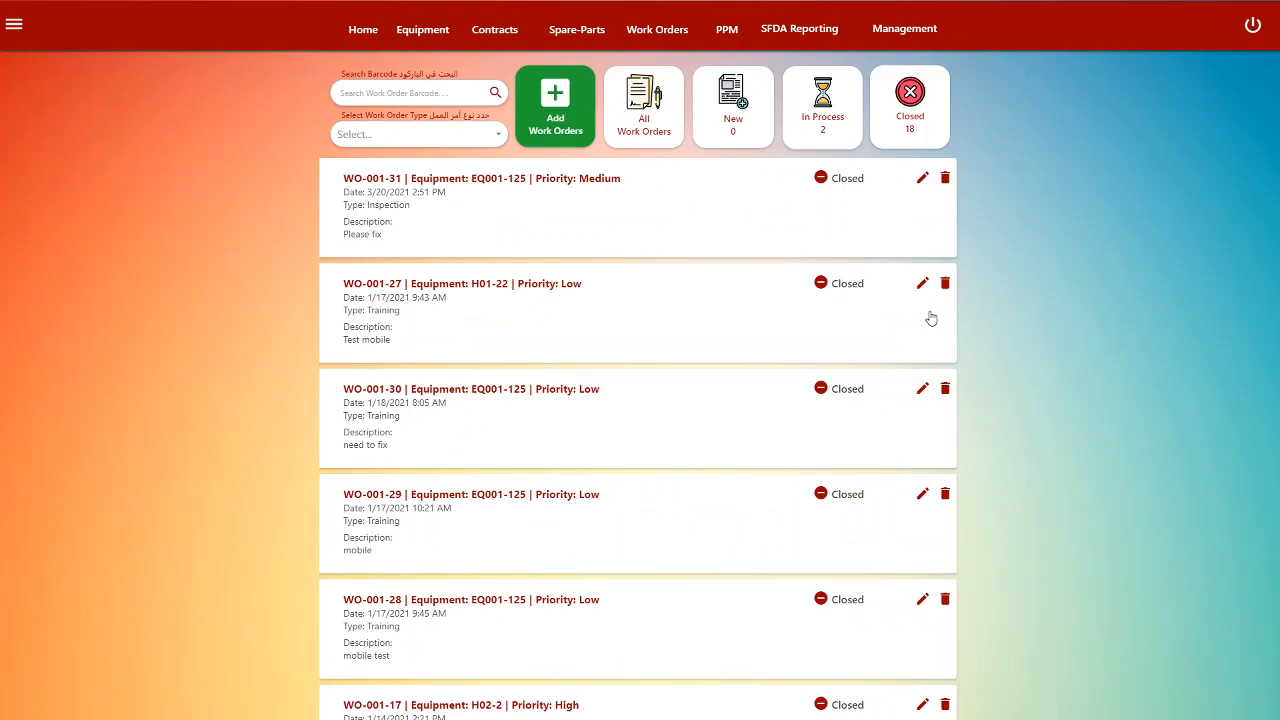